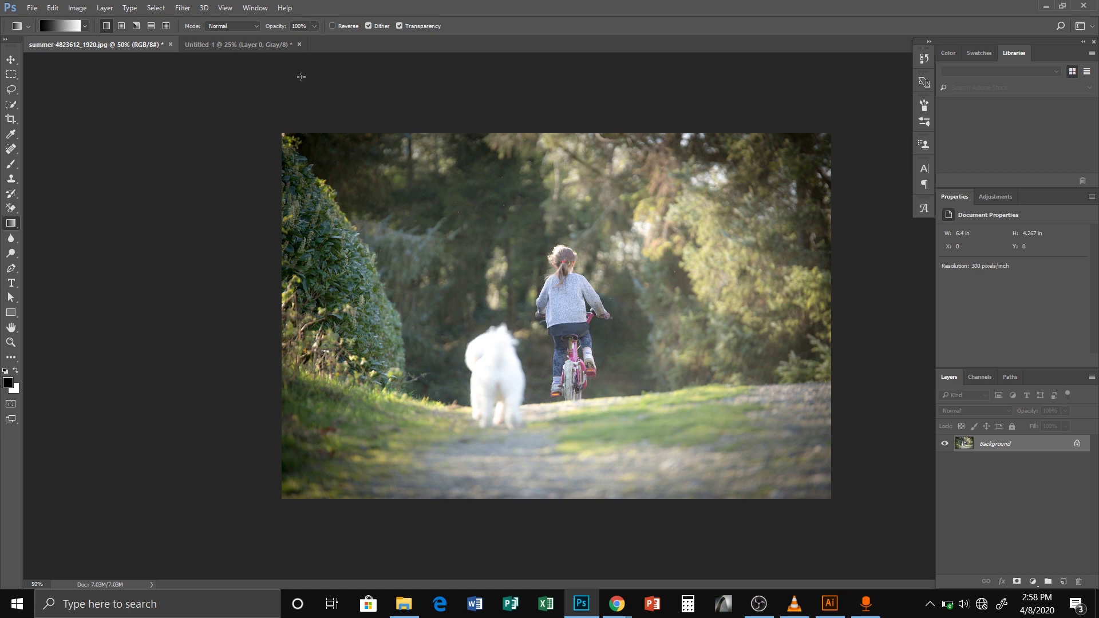
- Switch to the Untitled-1 document with the white-to-black gradient smart object
click(238, 44)
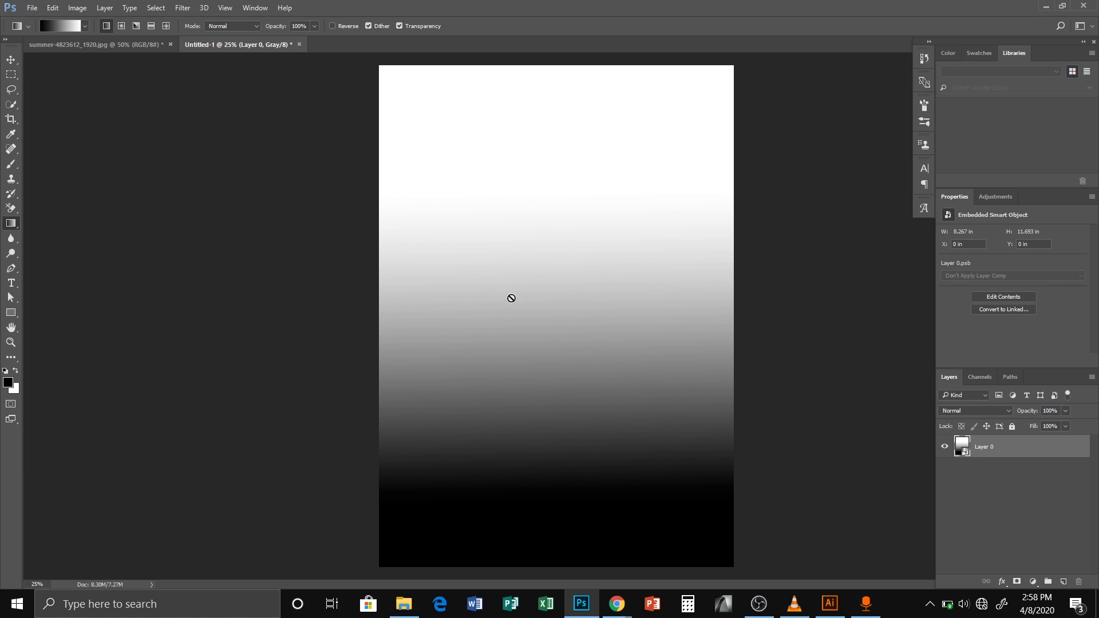
- Launch the Camera Raw Filter on the Untitled-1 gradient smart object
click(183, 8)
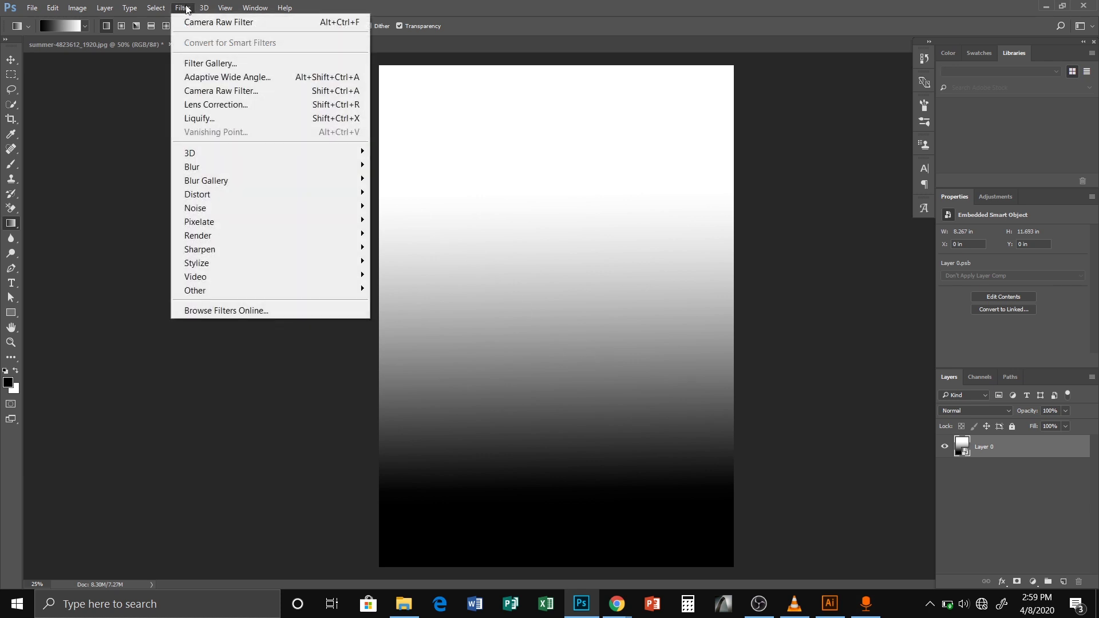
click(215, 90)
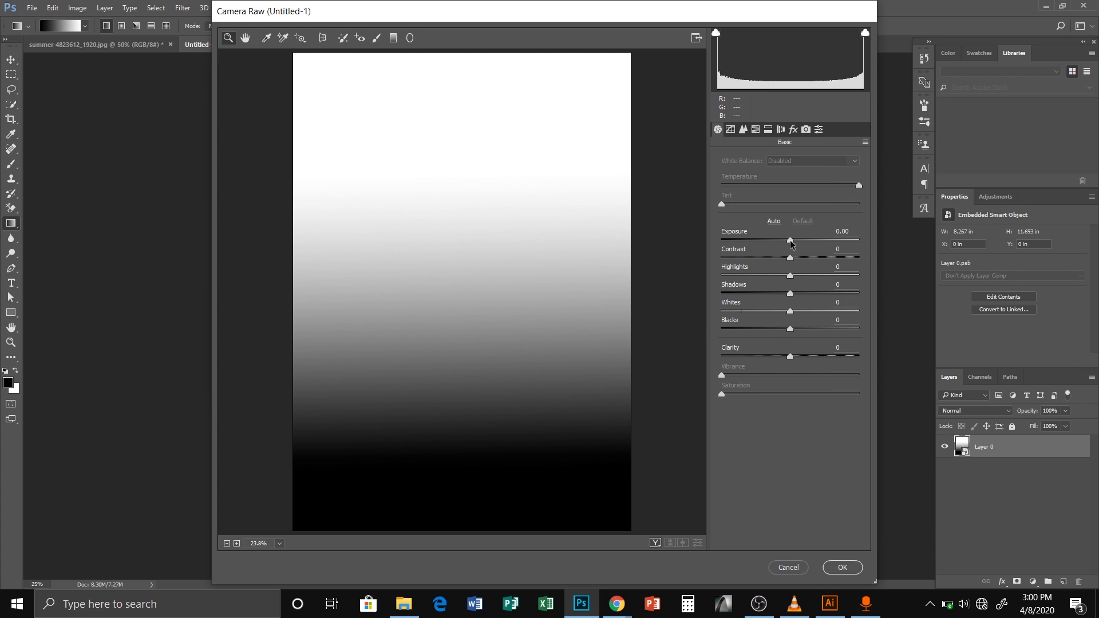
drag(792, 244, 830, 245)
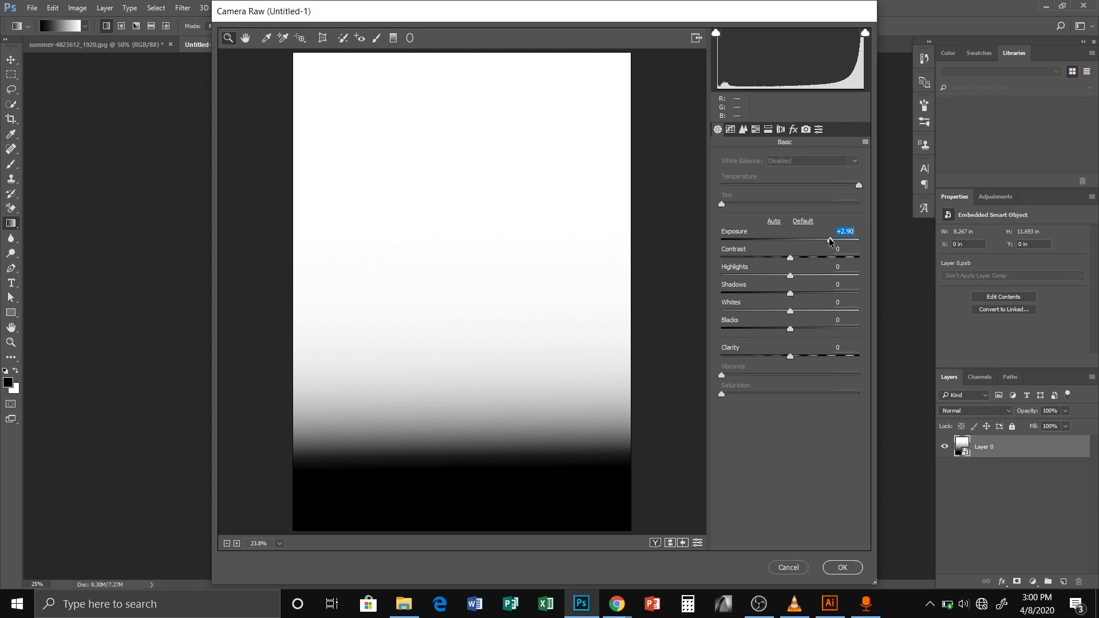
drag(829, 238, 725, 233)
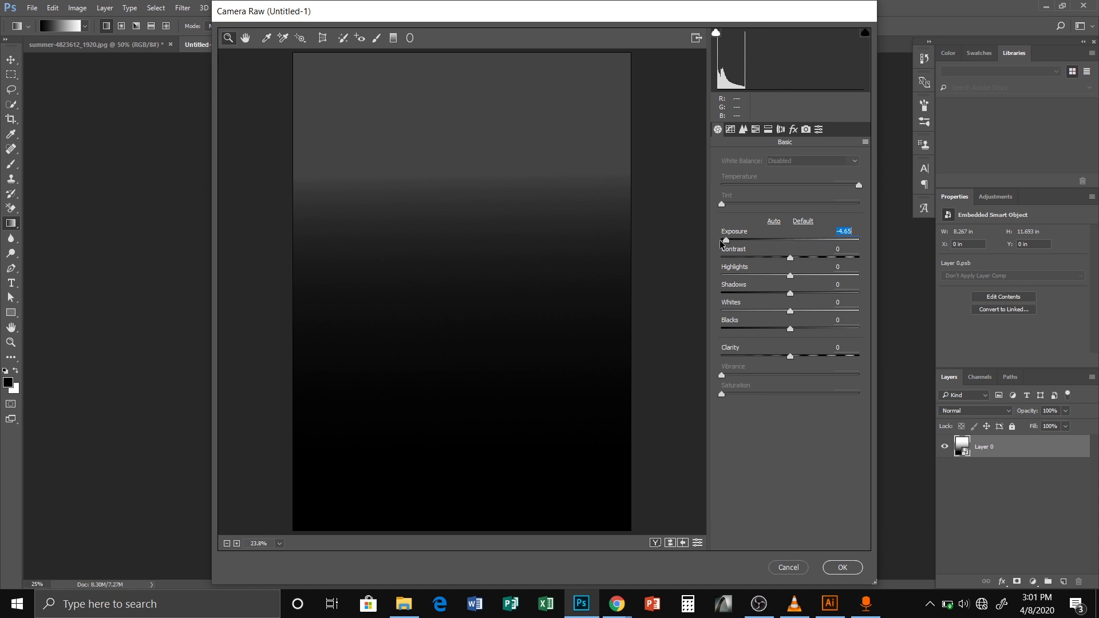
double_click(725, 240)
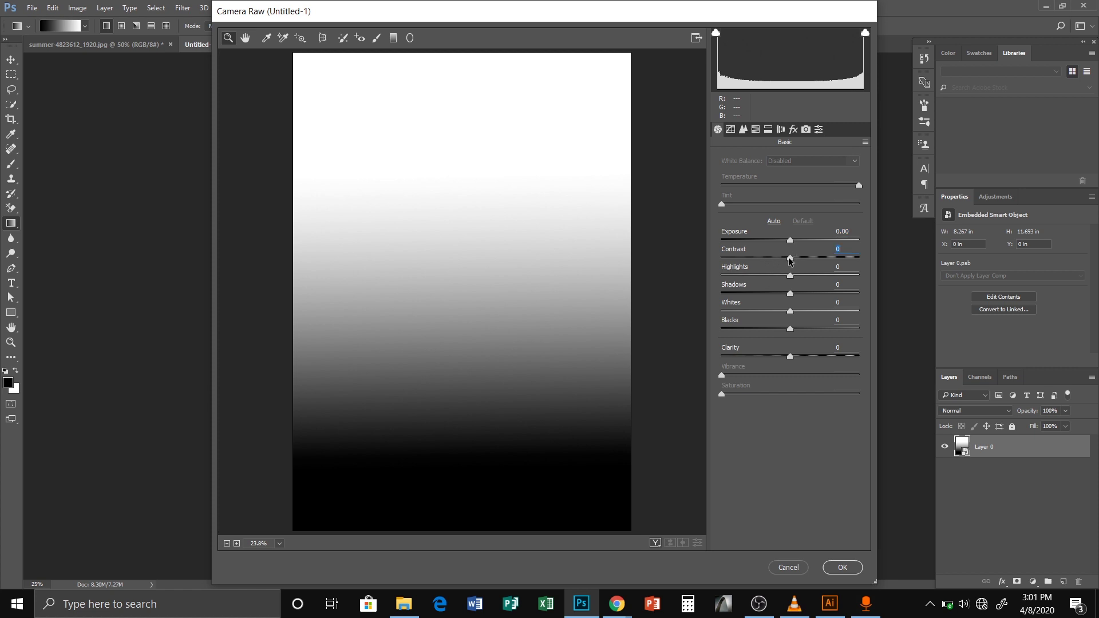
- Test Contrast up and down on the gradient, then reset it to 0
drag(788, 257, 841, 258)
drag(817, 259, 791, 258)
double_click(792, 258)
- Swing Highlights to +100 and -100, then leave it at about -1
drag(791, 277, 937, 290)
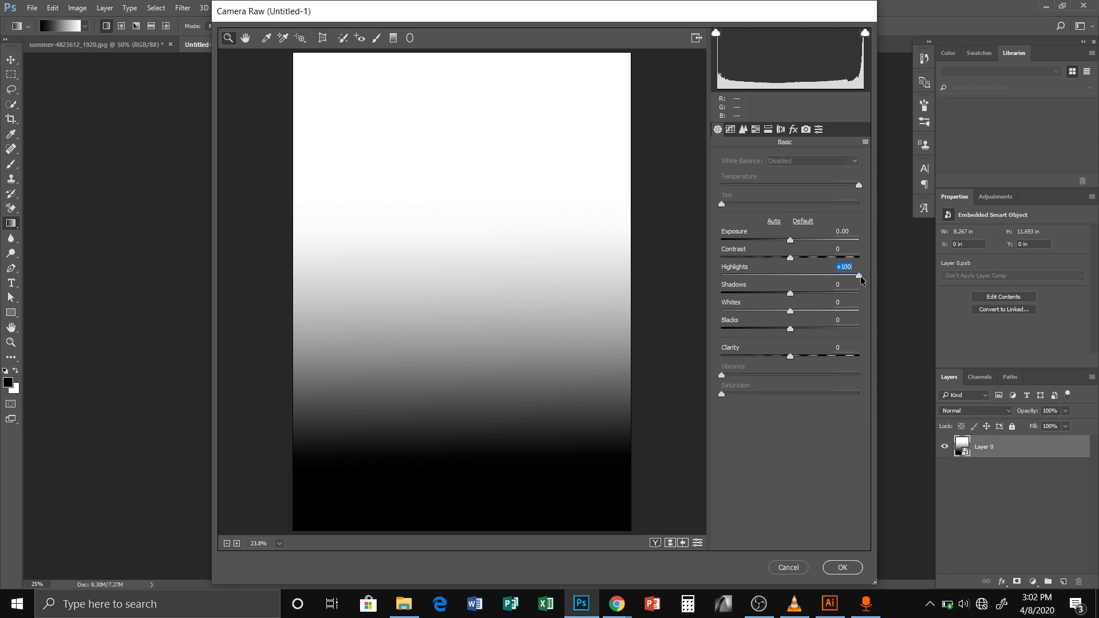
drag(860, 273, 712, 277)
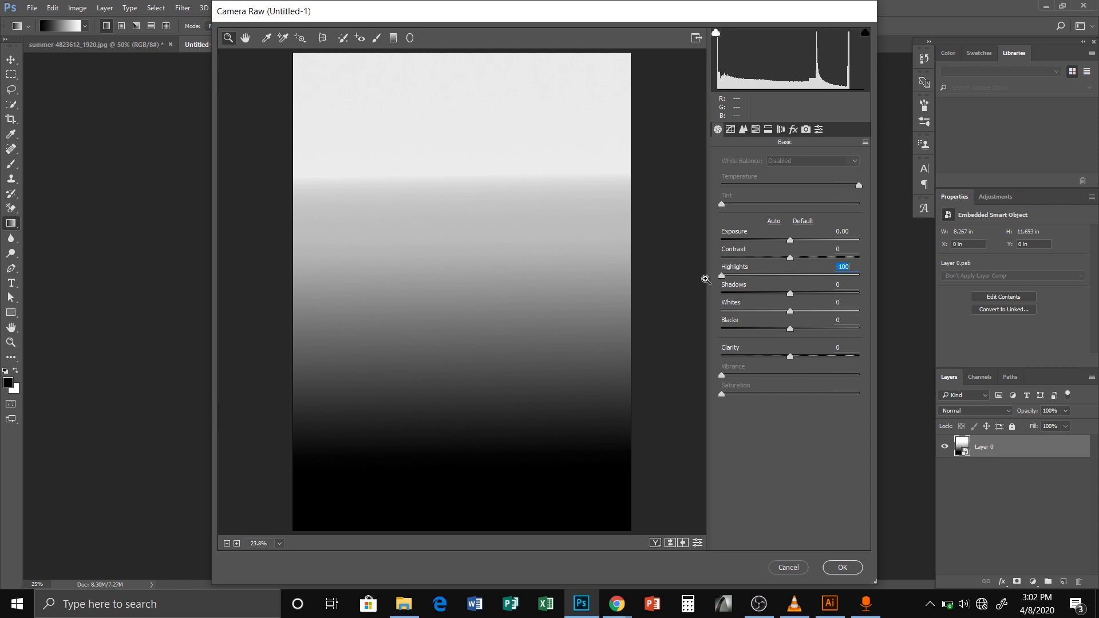
drag(721, 277, 787, 277)
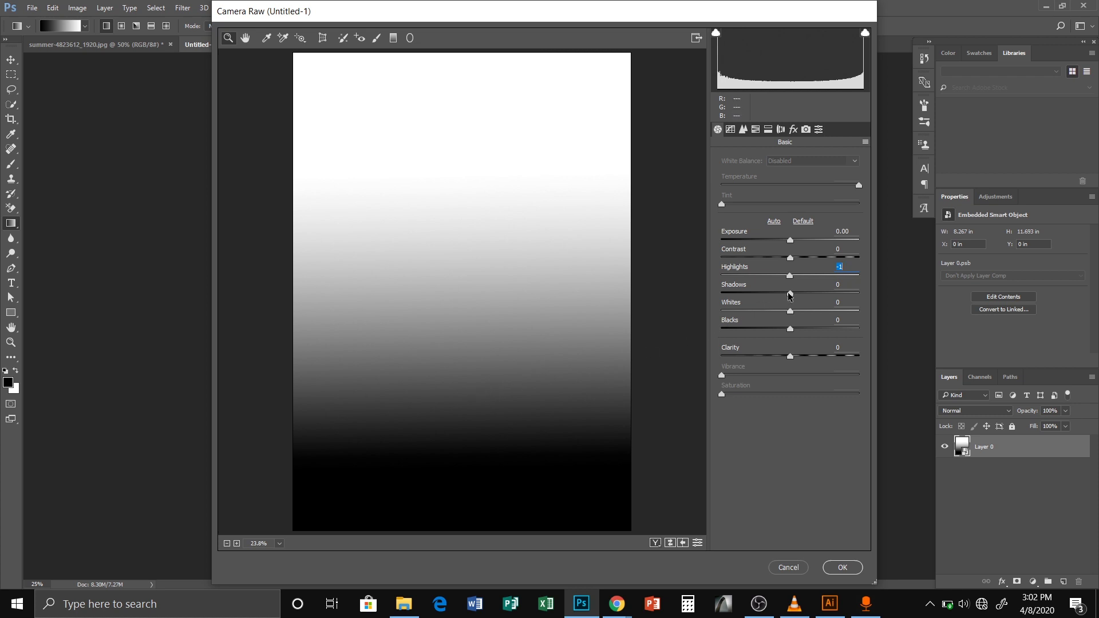
key(Tab)
drag(789, 295, 871, 295)
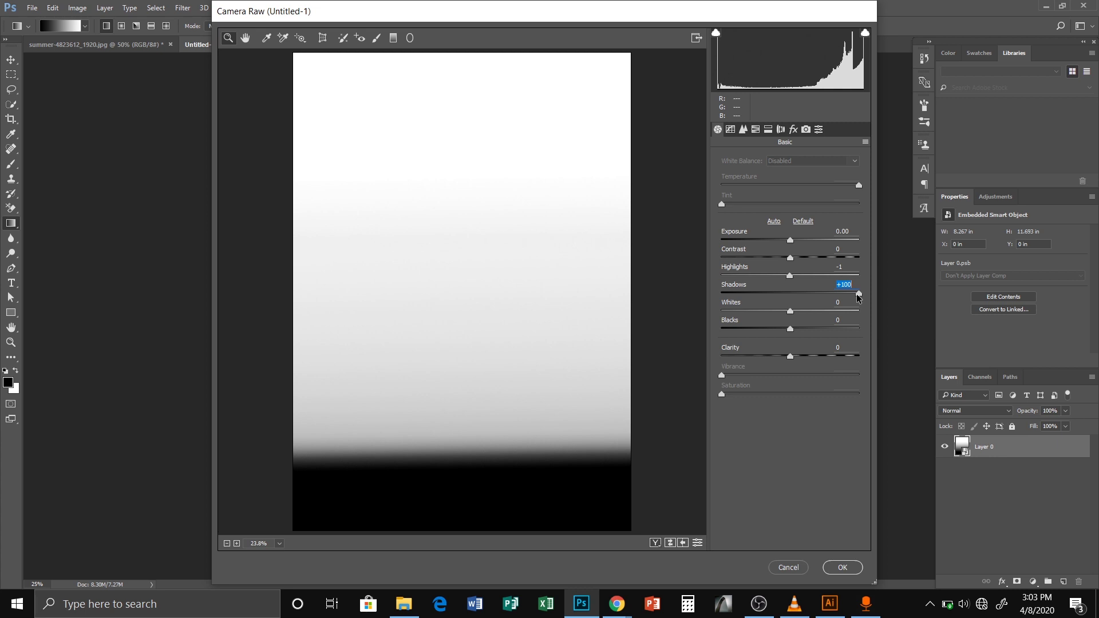
drag(859, 294, 711, 294)
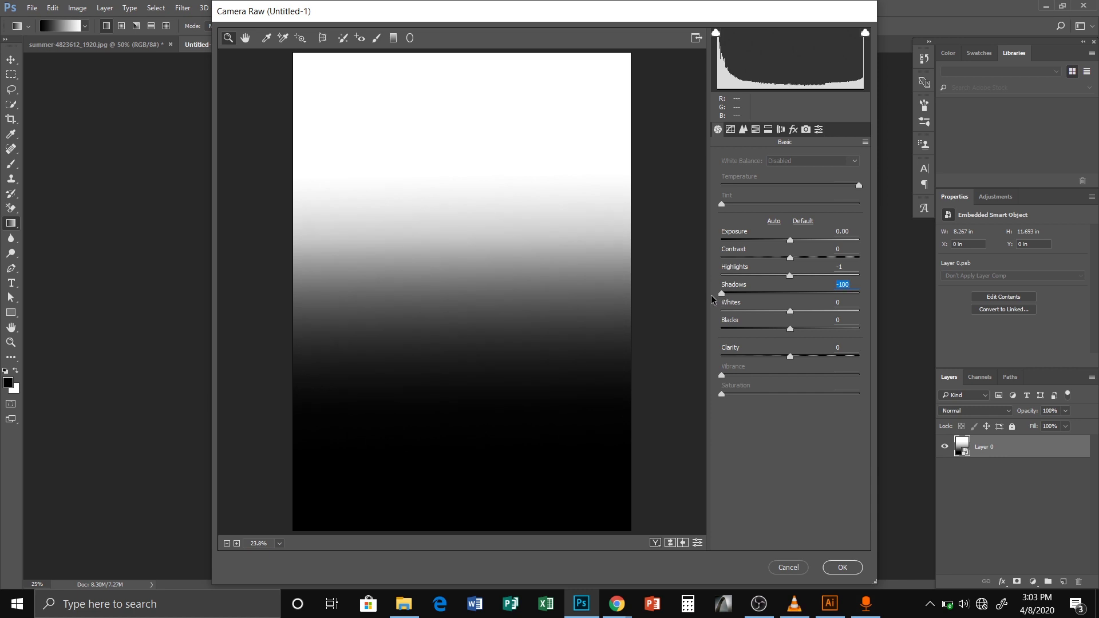
text(0)
key(Tab)
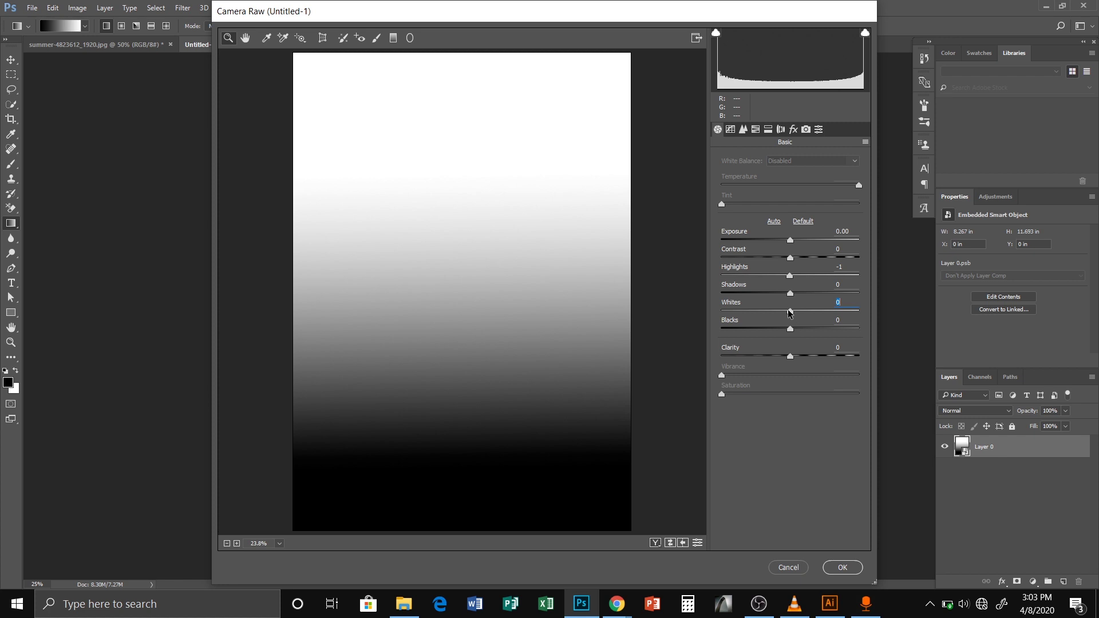
- Test Whites and Blacks extremes, cancel Camera Raw, and return to summer-4823612_1920.jpg
drag(790, 312, 880, 321)
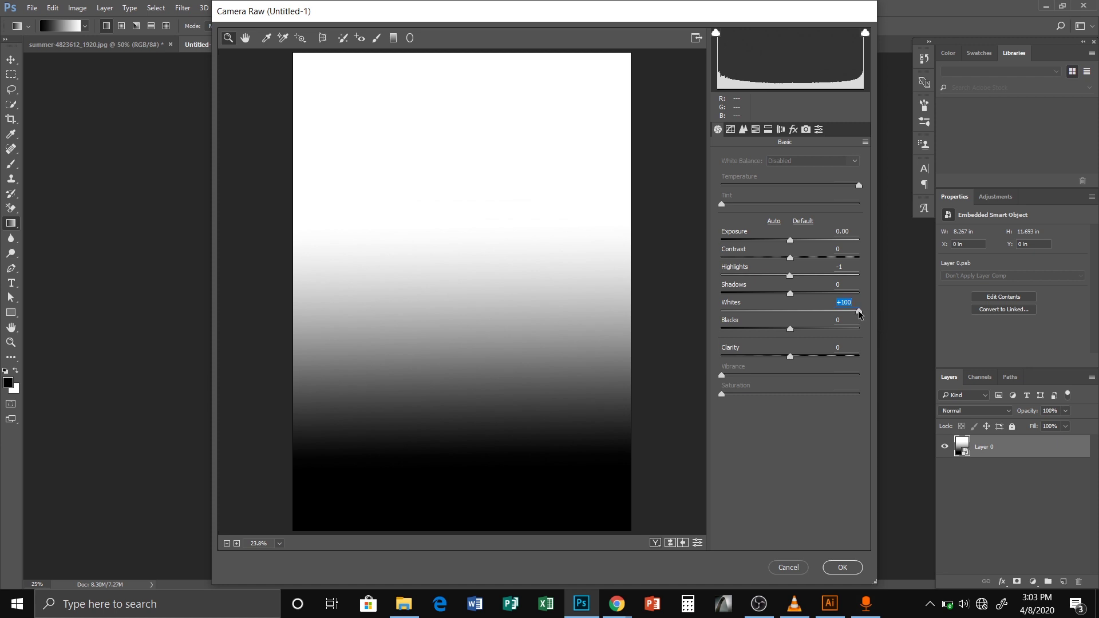
double_click(858, 311)
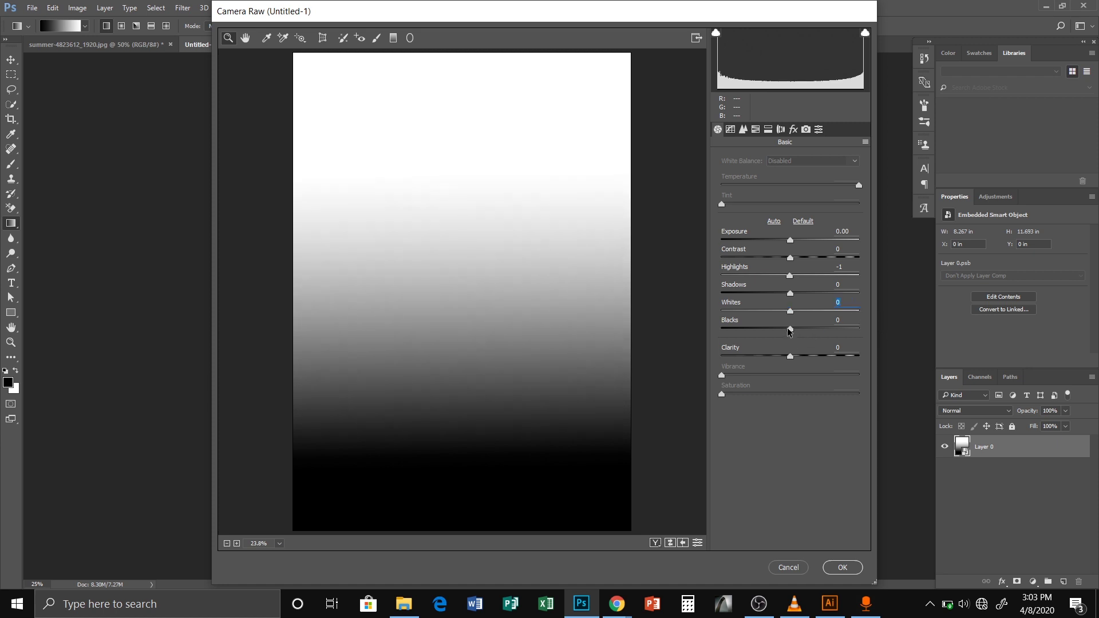
drag(787, 327, 667, 338)
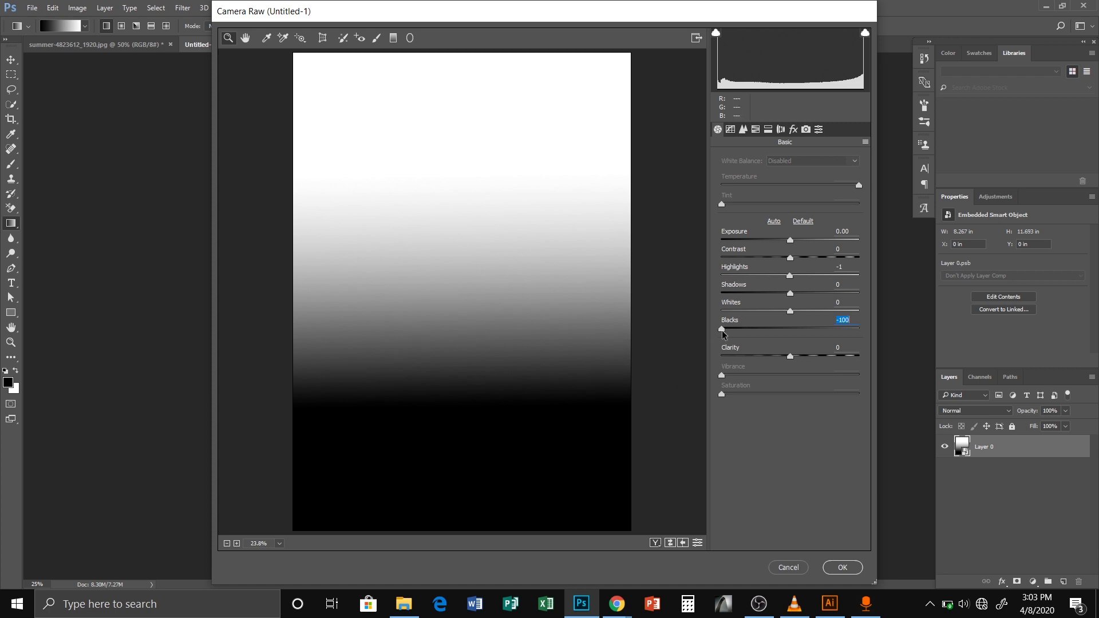
drag(722, 331, 788, 334)
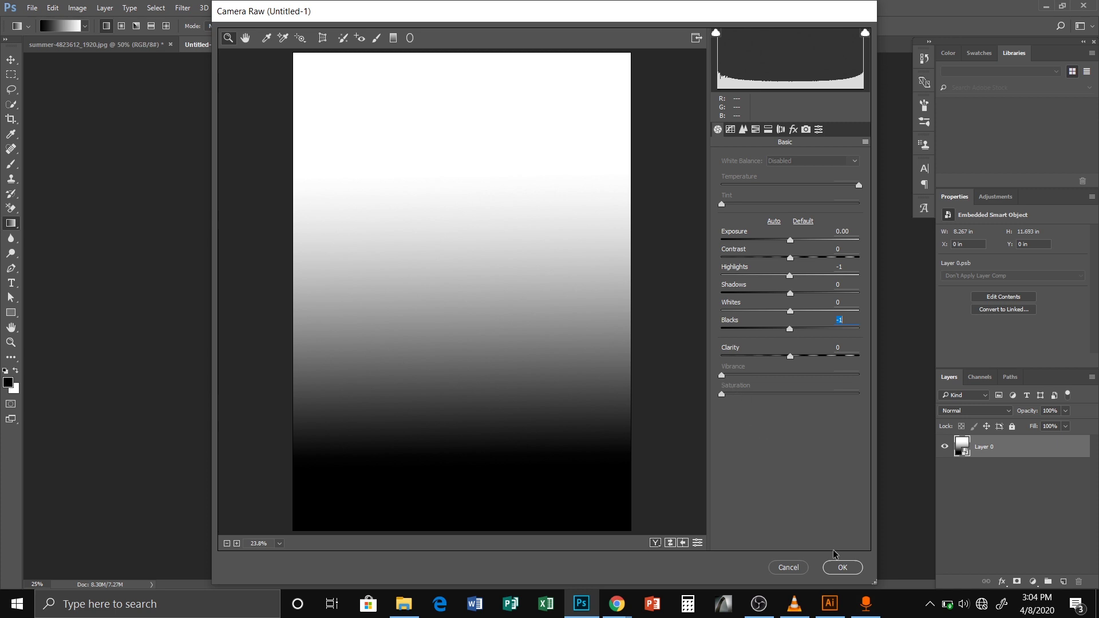
click(792, 568)
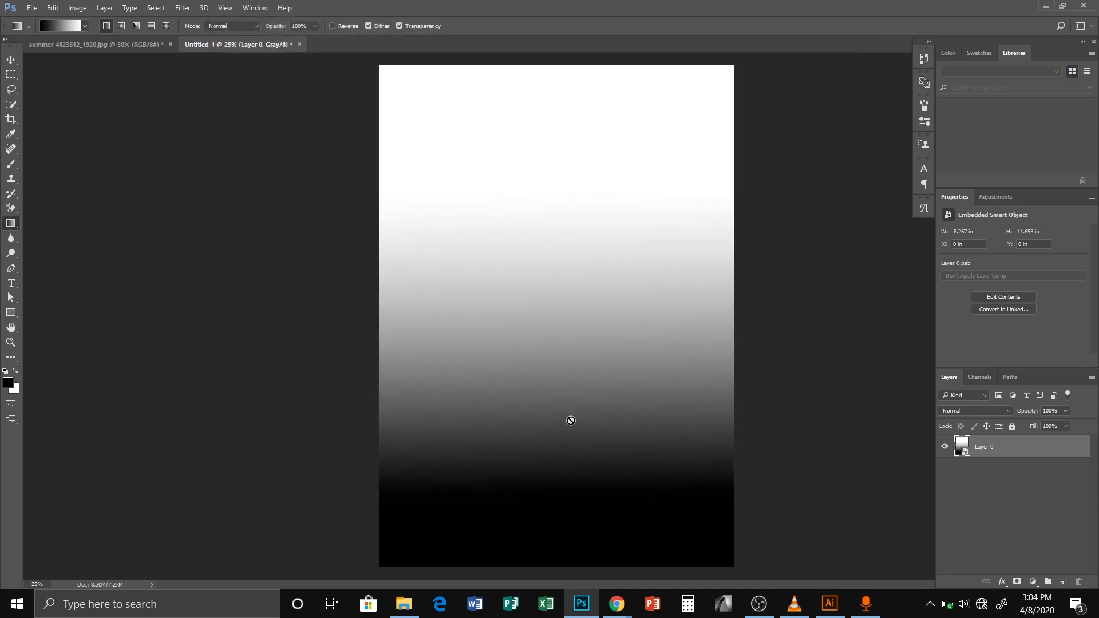
click(125, 46)
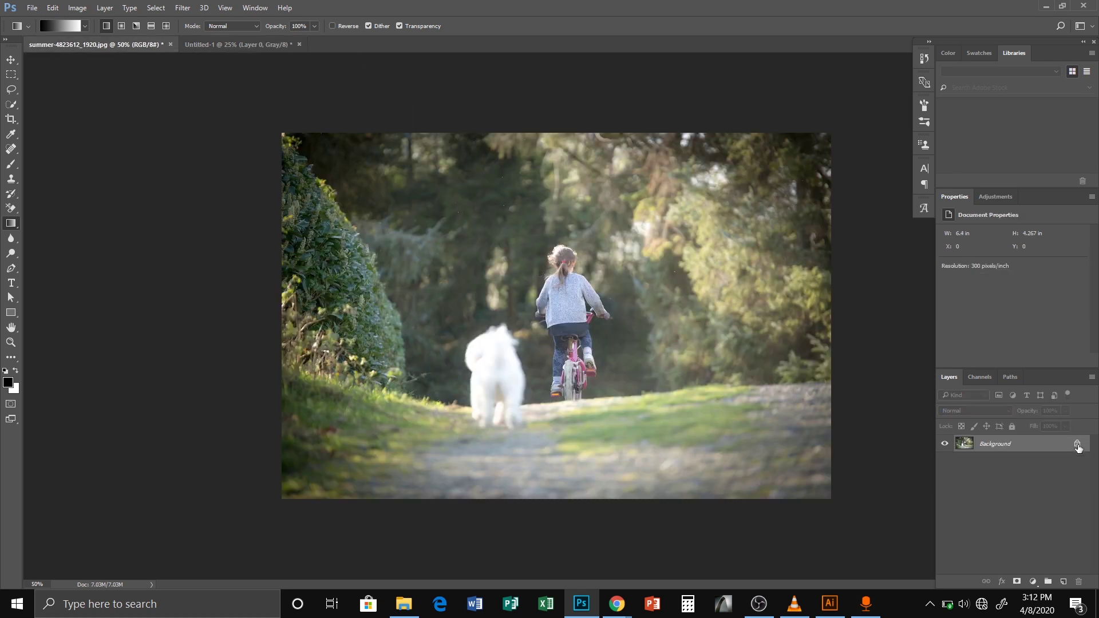
- Unlock the photo's Background into Layer 0 and convert it to an embedded Smart Object
click(1077, 445)
right_click(1044, 452)
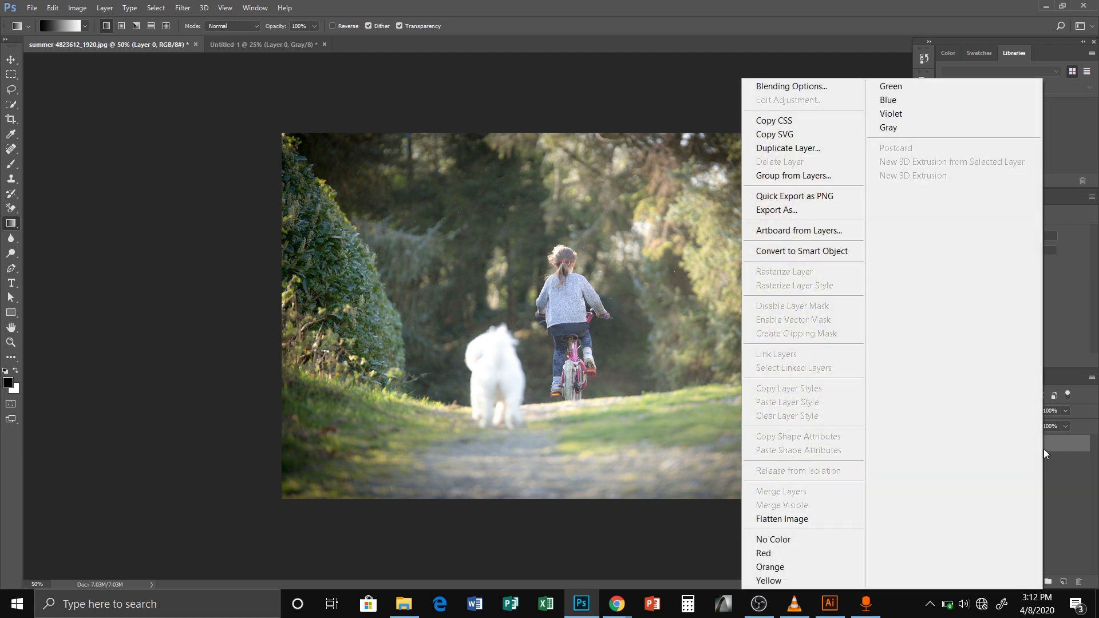
click(792, 252)
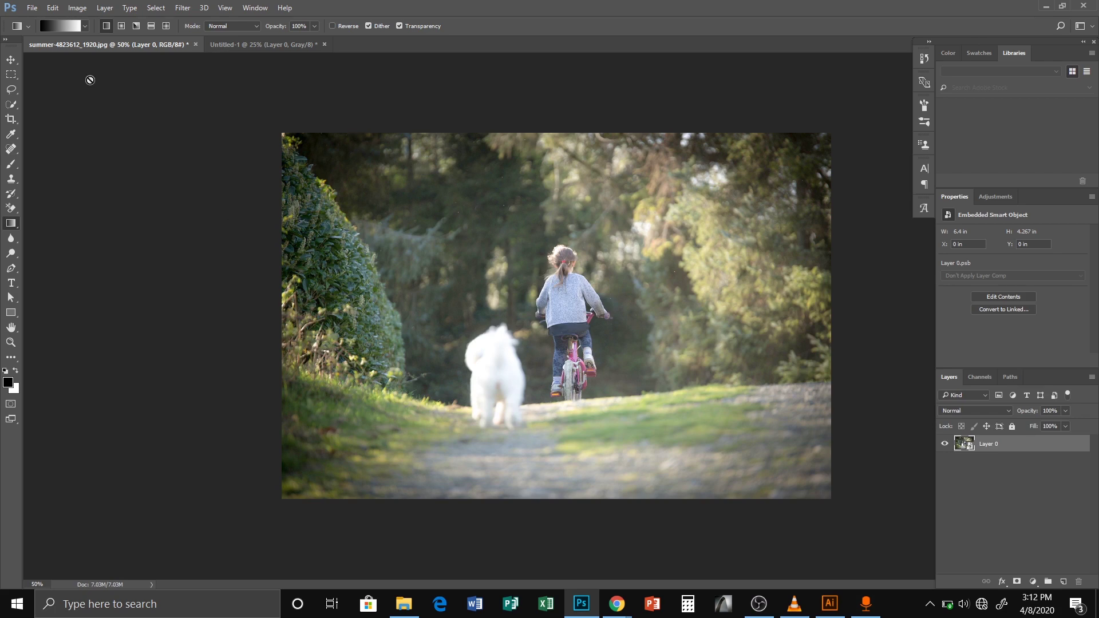
- Launch the Camera Raw Filter on the summer photo's smart object layer
click(182, 7)
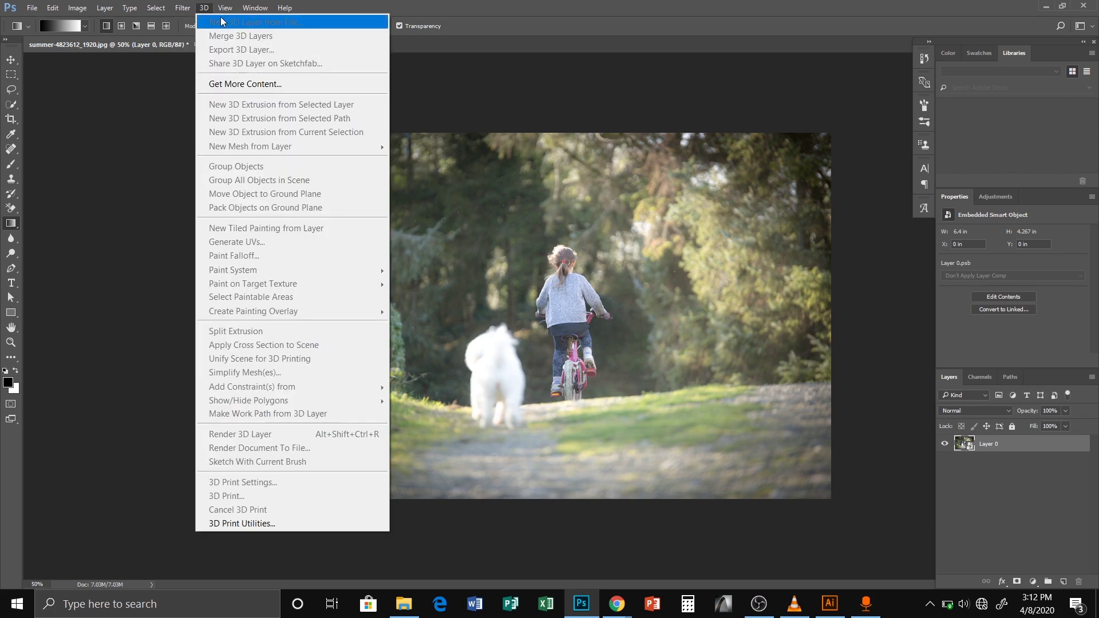
click(203, 7)
click(180, 7)
click(216, 91)
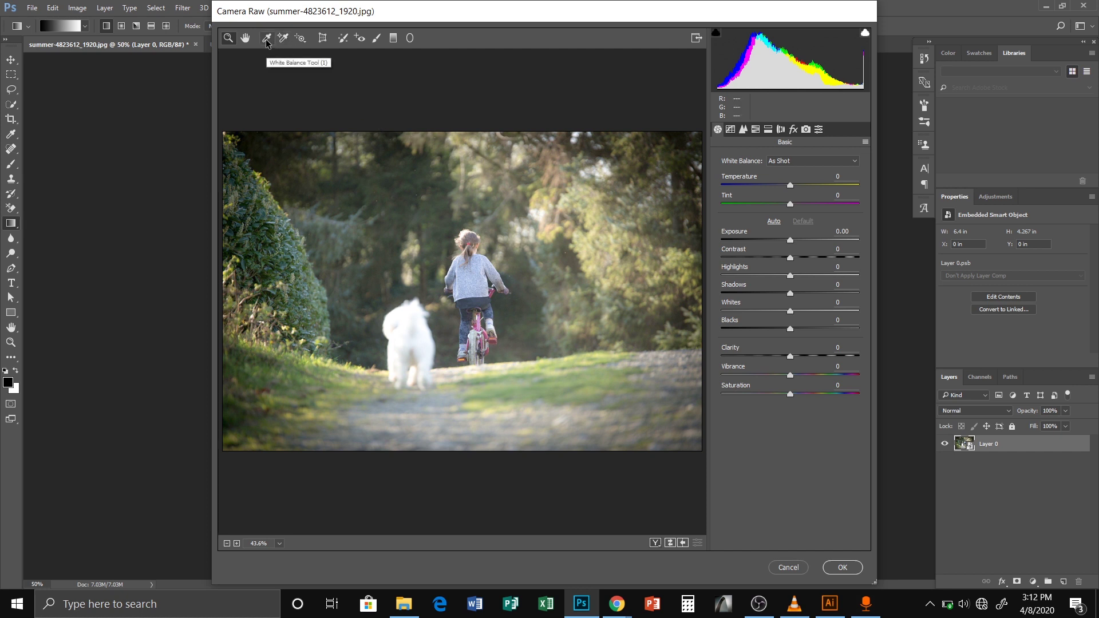
- Try a cooler Temperature and Auto tone, then restore the defaults
mouse_move(789, 186)
mouse_down()
mouse_move(806, 184)
mouse_move(781, 184)
mouse_up()
double_click(781, 185)
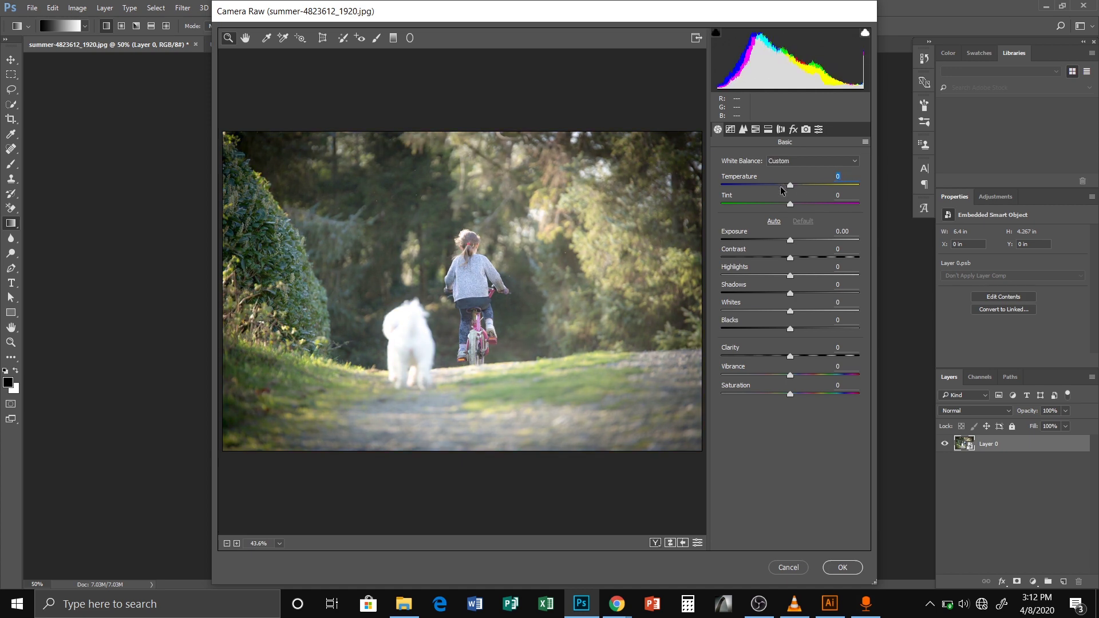
click(773, 222)
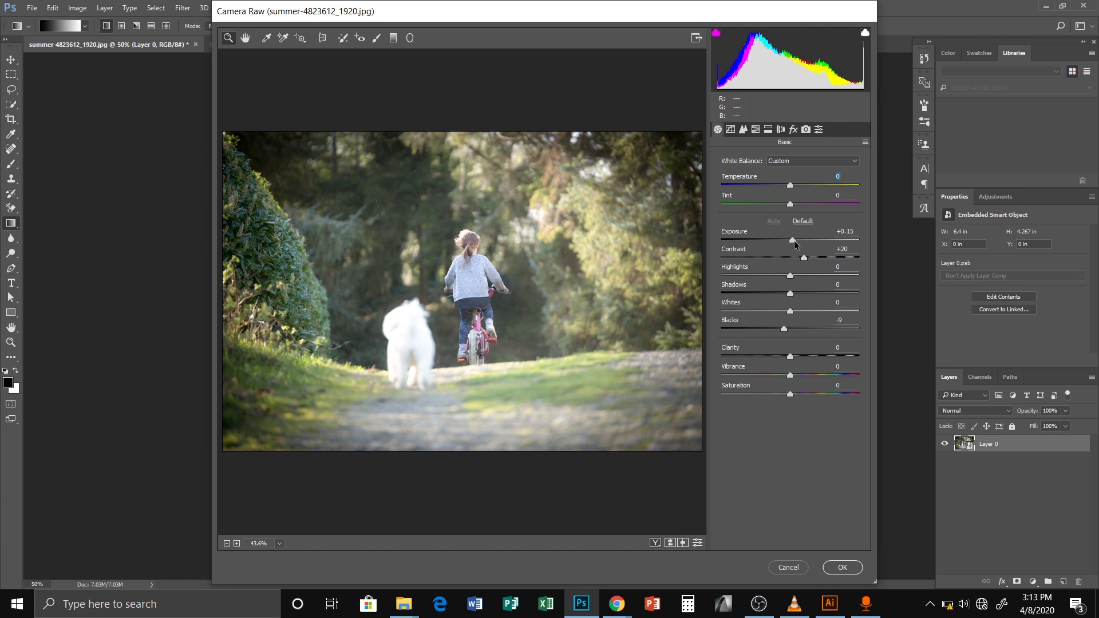
click(802, 222)
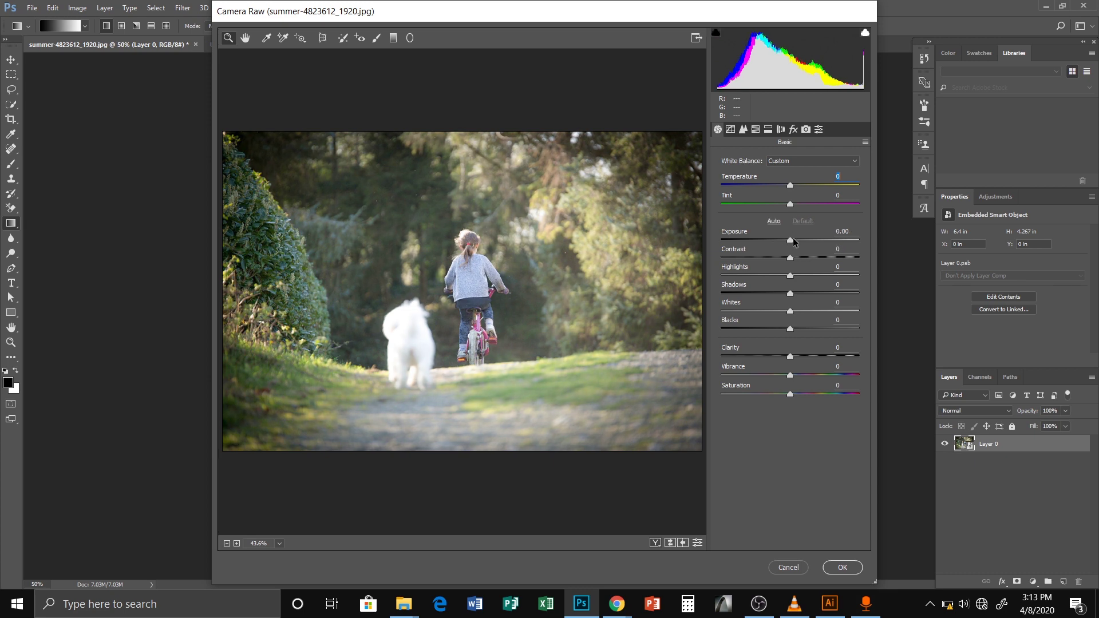
- Set Exposure -0.60, Contrast +23, Highlights -16, Shadows -17 and Blacks -30
drag(792, 238, 782, 239)
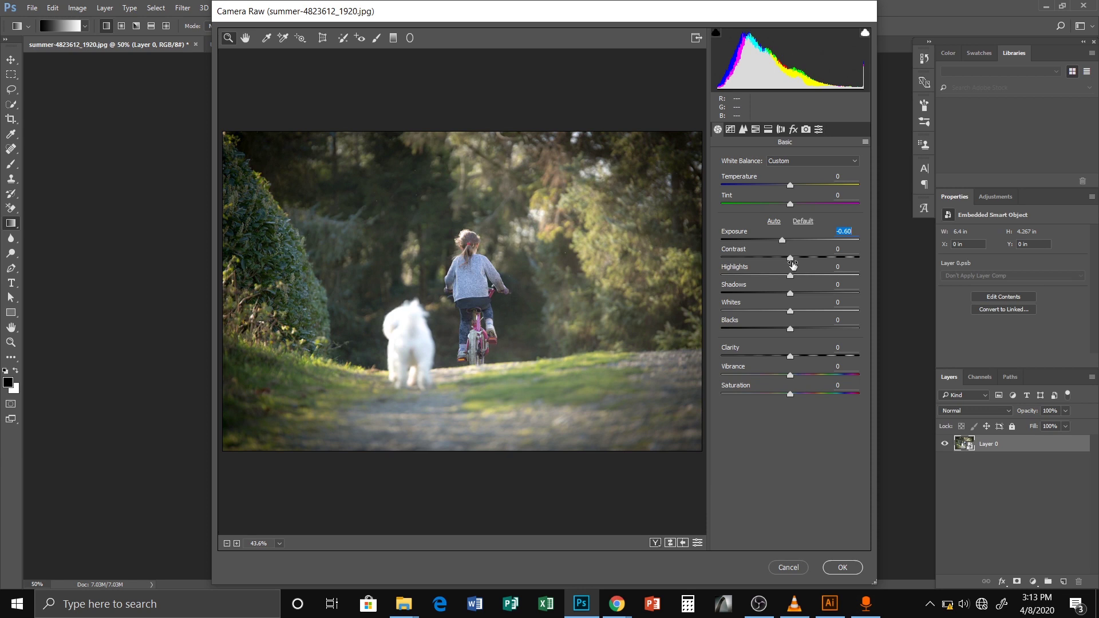
drag(791, 257, 799, 256)
drag(802, 259, 807, 261)
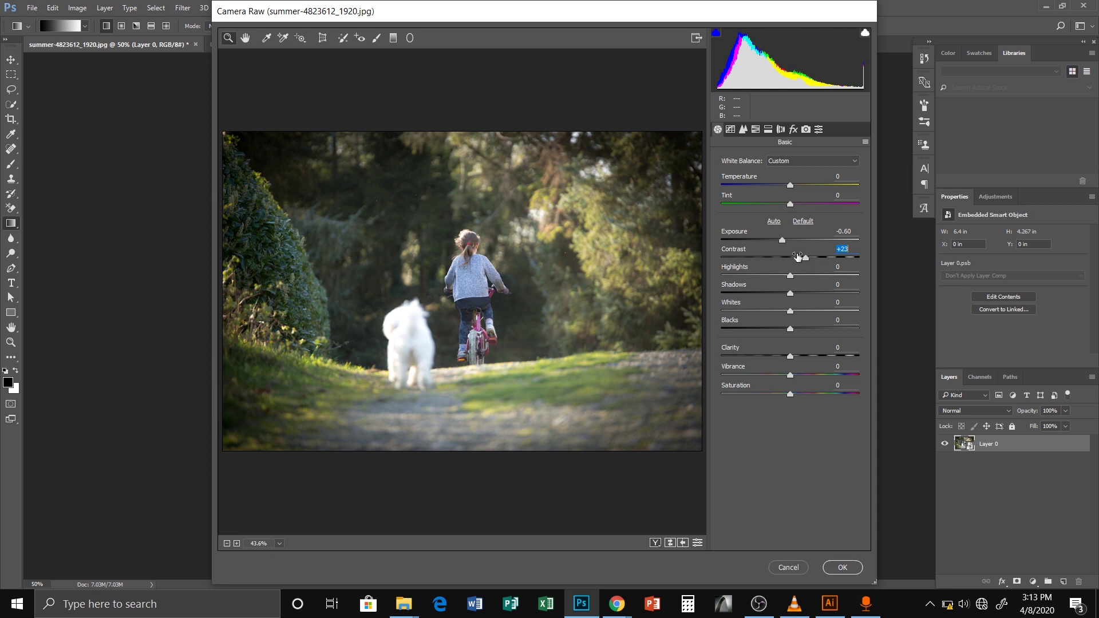
mouse_move(807, 256)
mouse_down()
mouse_move(824, 256)
mouse_move(750, 272)
mouse_move(807, 266)
mouse_up()
drag(789, 277, 778, 279)
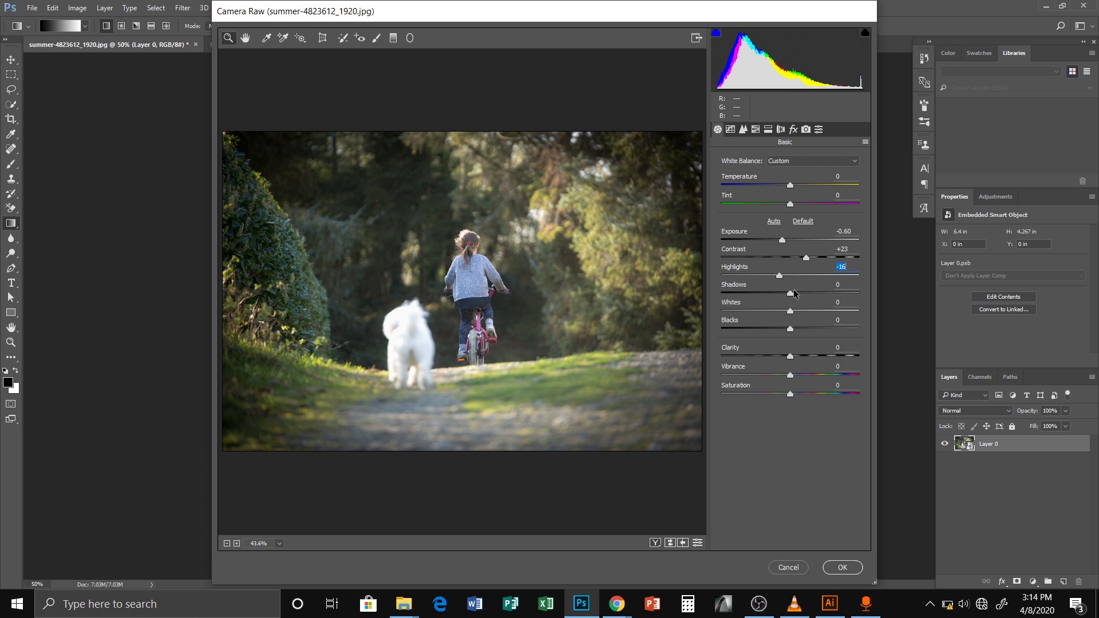
drag(791, 294, 770, 330)
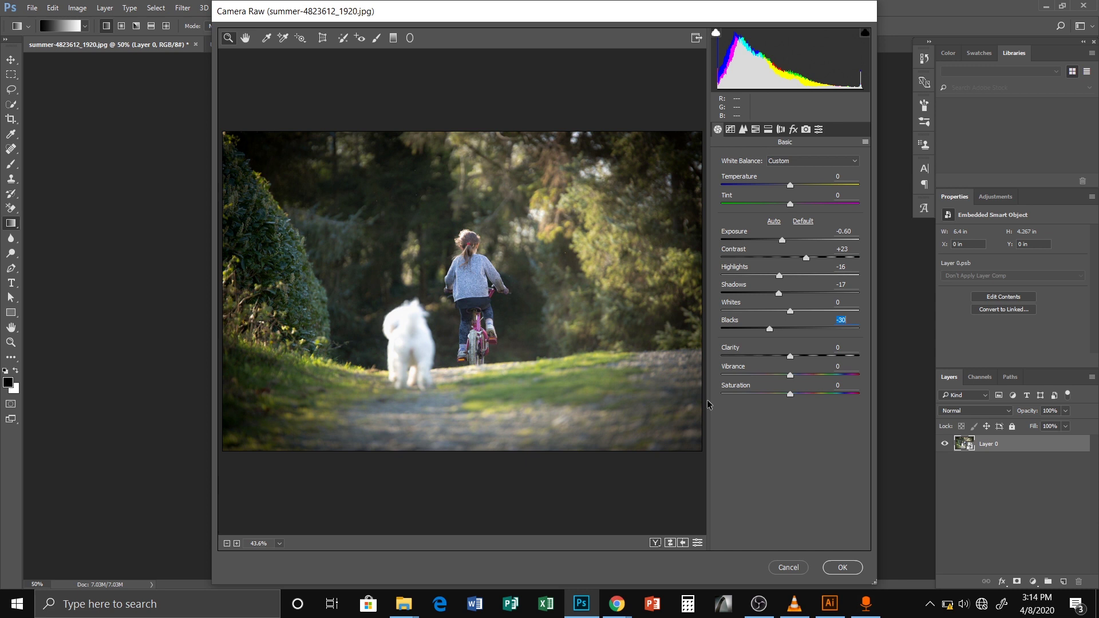
- Compare before and after views, then add Clarity +18 and Vibrance +25
click(667, 543)
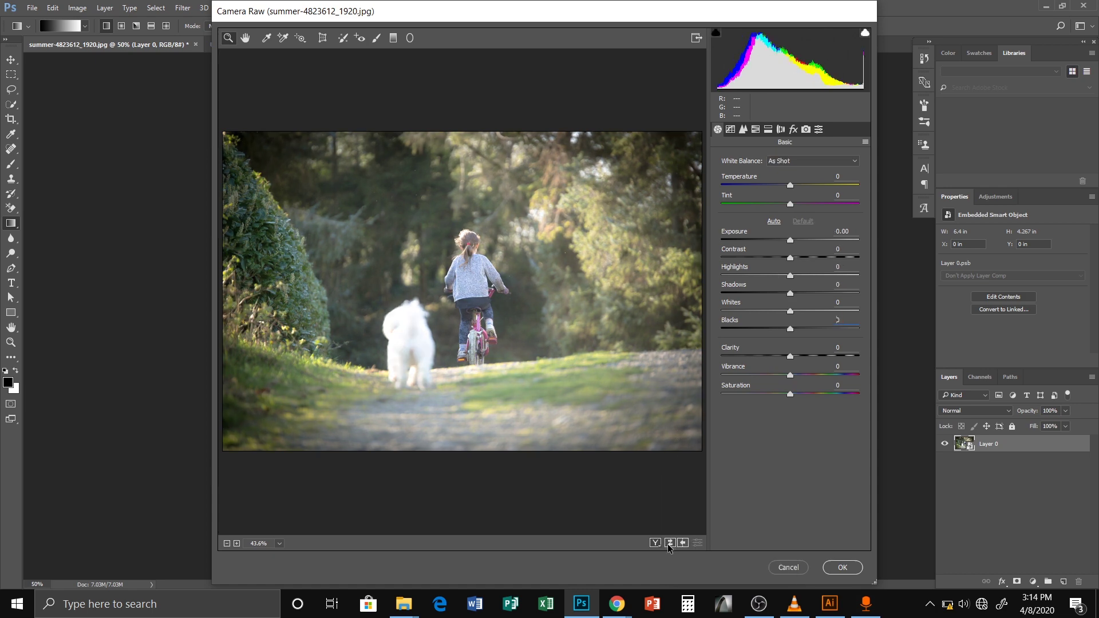
click(668, 546)
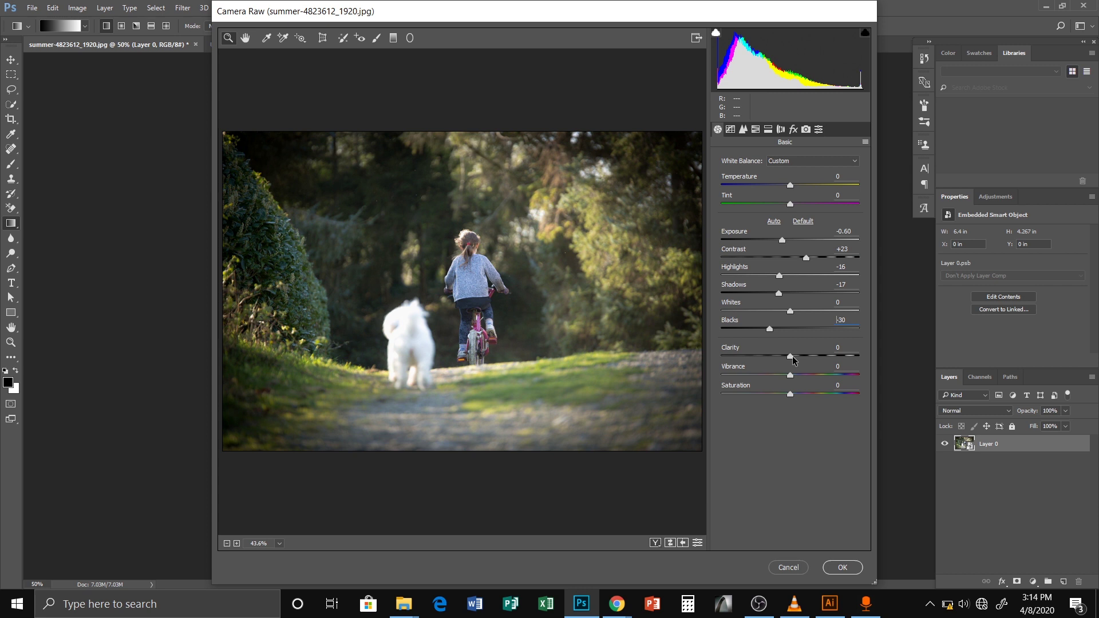
drag(791, 356, 805, 356)
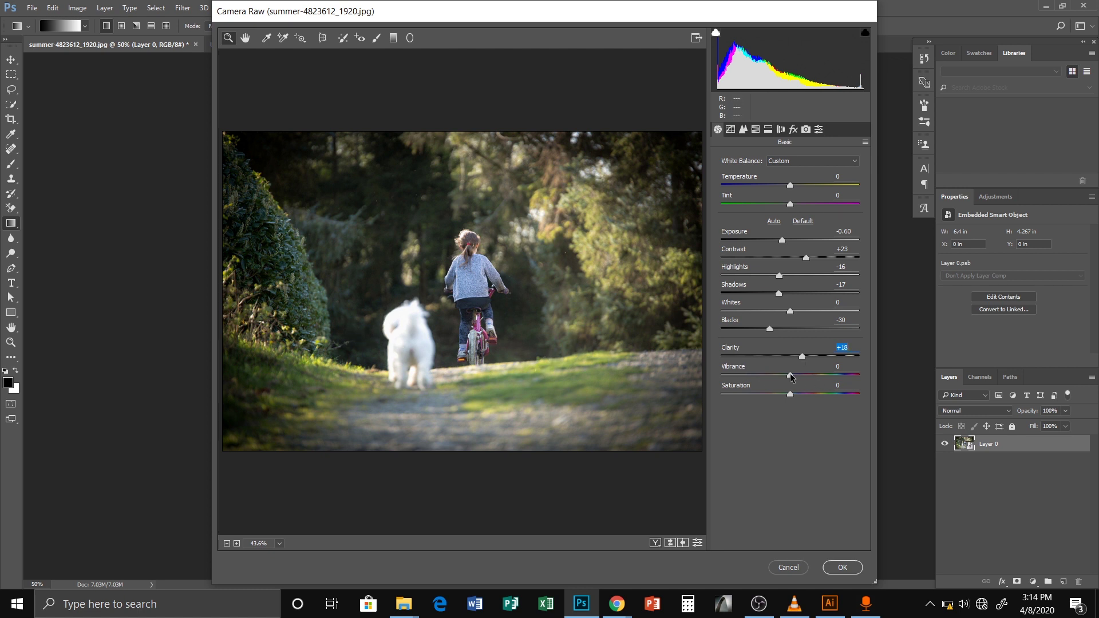
drag(789, 373, 807, 376)
- Apply the Camera Raw settings as a smart filter on Layer 0
click(842, 568)
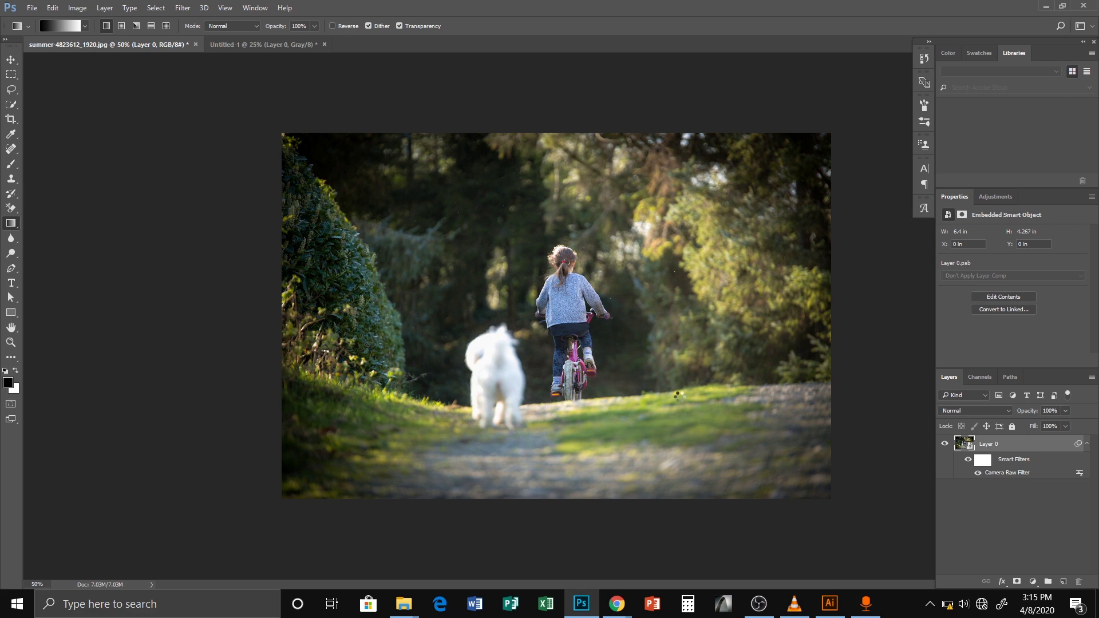
key(ctrl+shift+a)
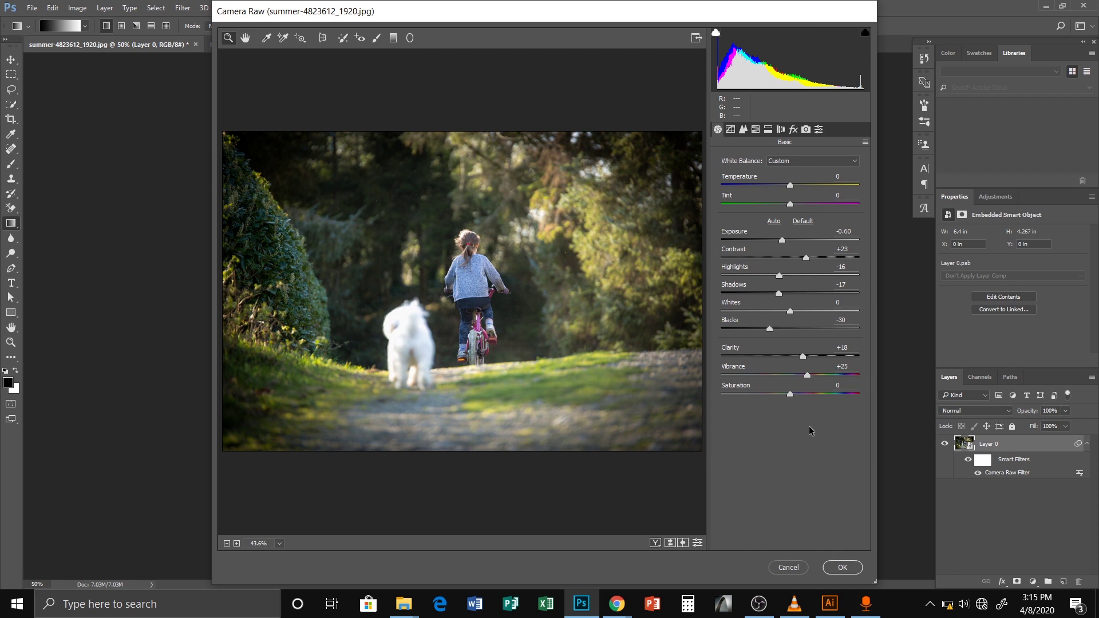
click(840, 567)
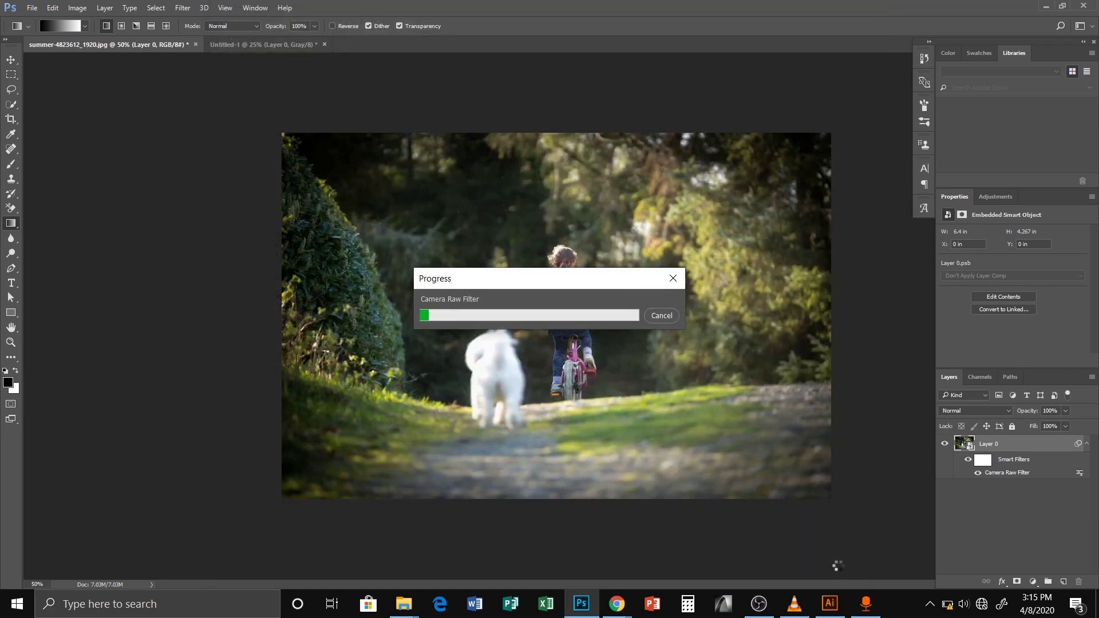